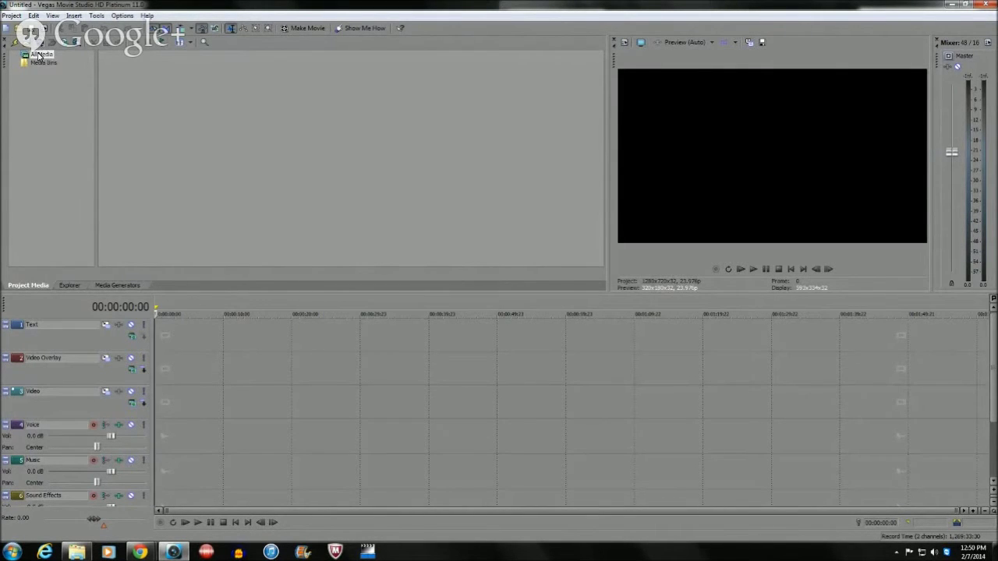
Step: Open the DV video capture window with the live webcam preview, dismissing the unsupported project file error
{"action": "left_click", "coordinate": [39, 45]}
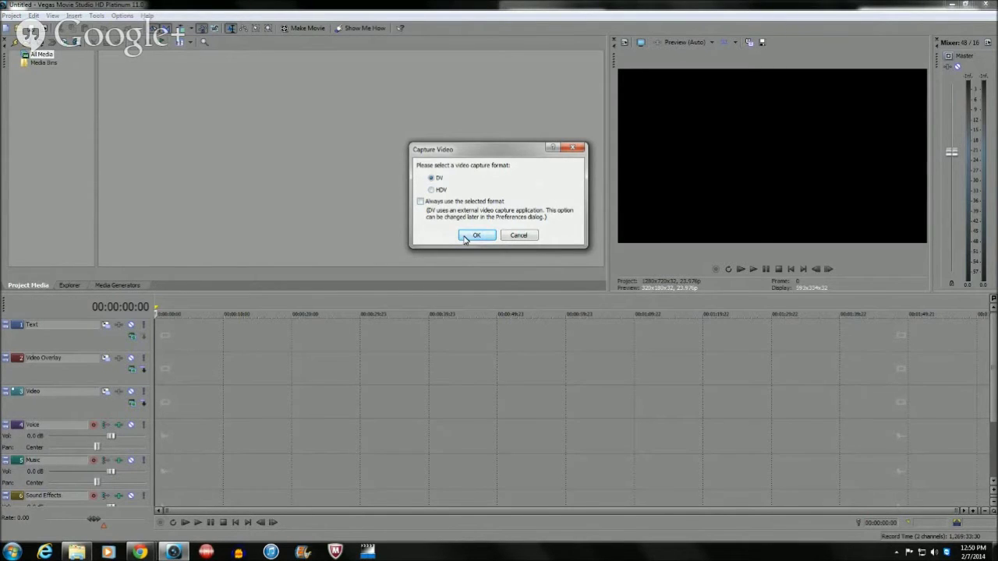
{"action": "left_click", "coordinate": [475, 236]}
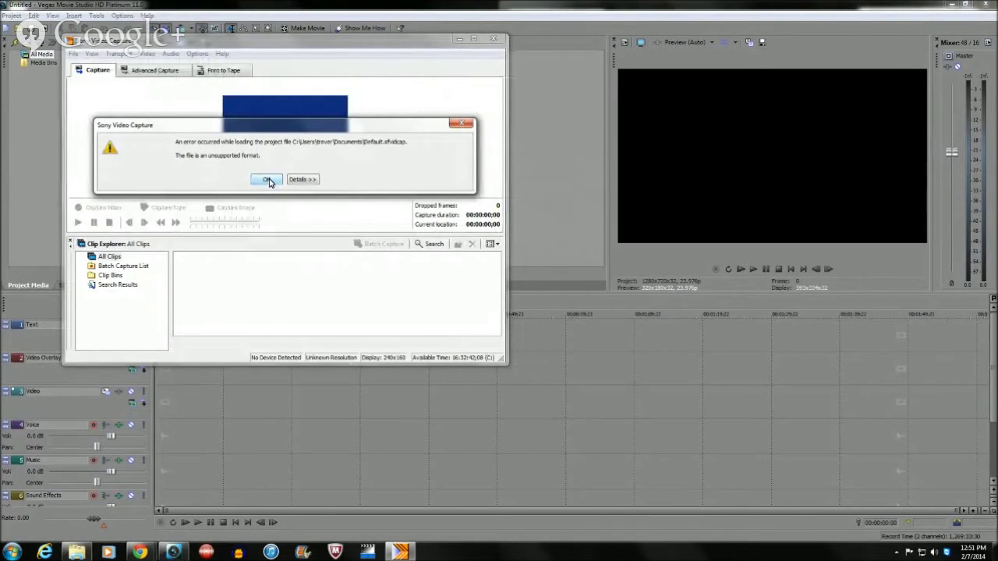
{"action": "left_click", "coordinate": [267, 181]}
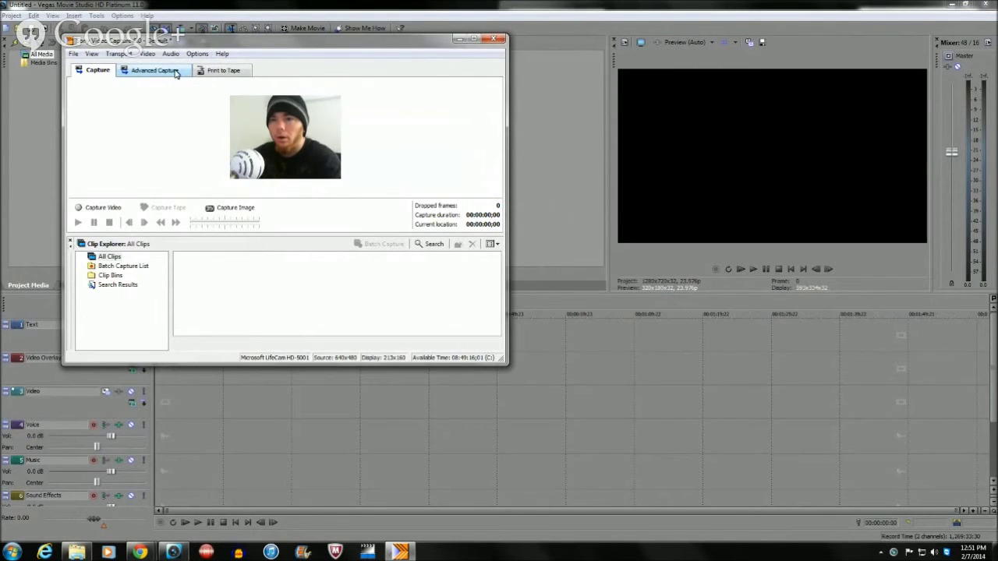
{"action": "left_click", "coordinate": [177, 72]}
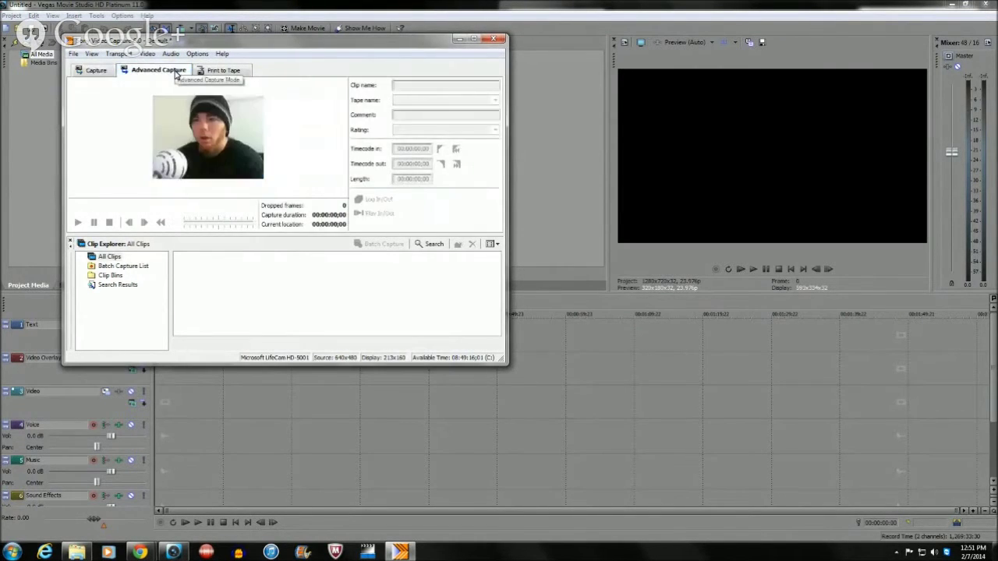
{"action": "left_click", "coordinate": [100, 73]}
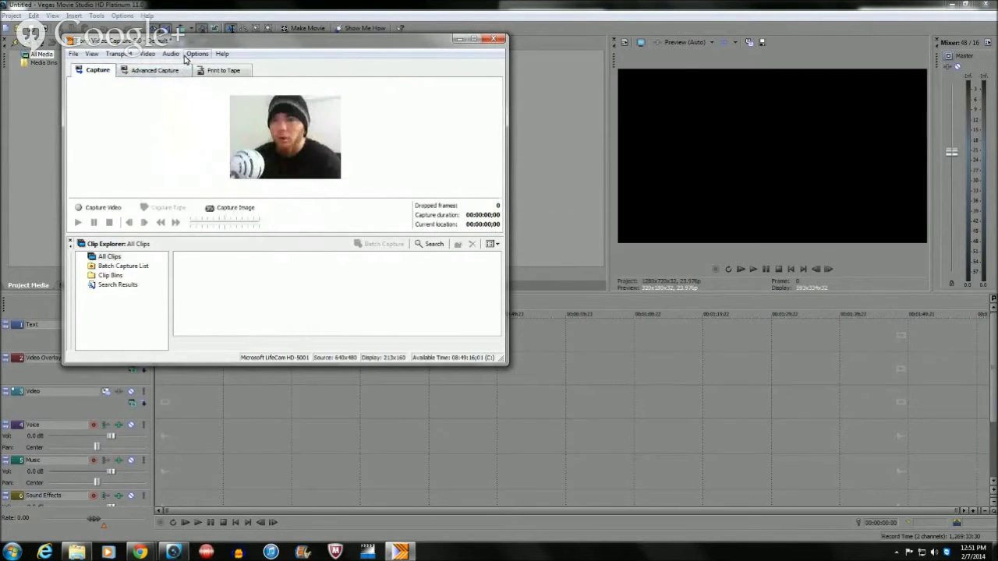
{"action": "left_click", "coordinate": [150, 54]}
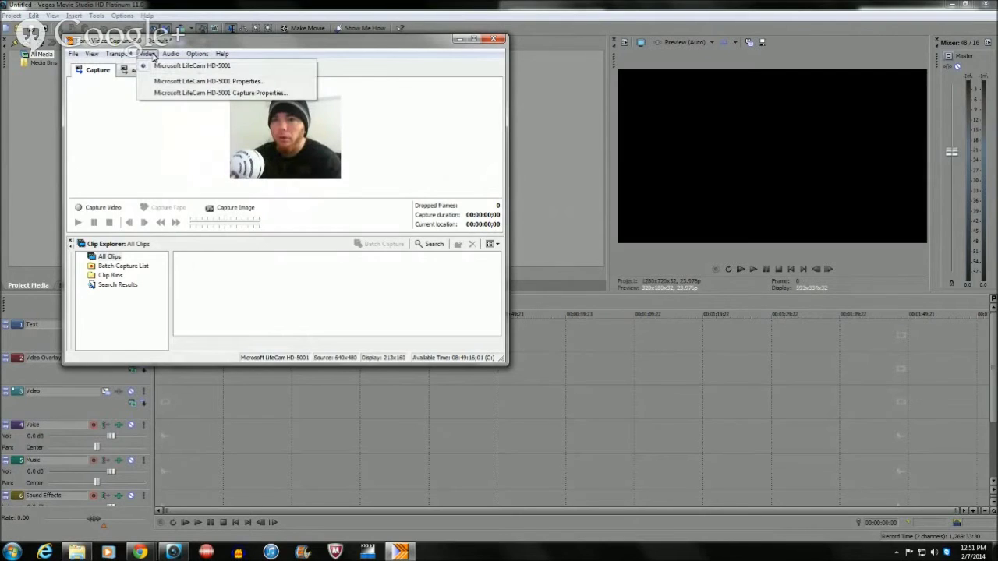
Step: Set the webcam's Capture Properties output size to 960 x 544
{"action": "left_click", "coordinate": [179, 93]}
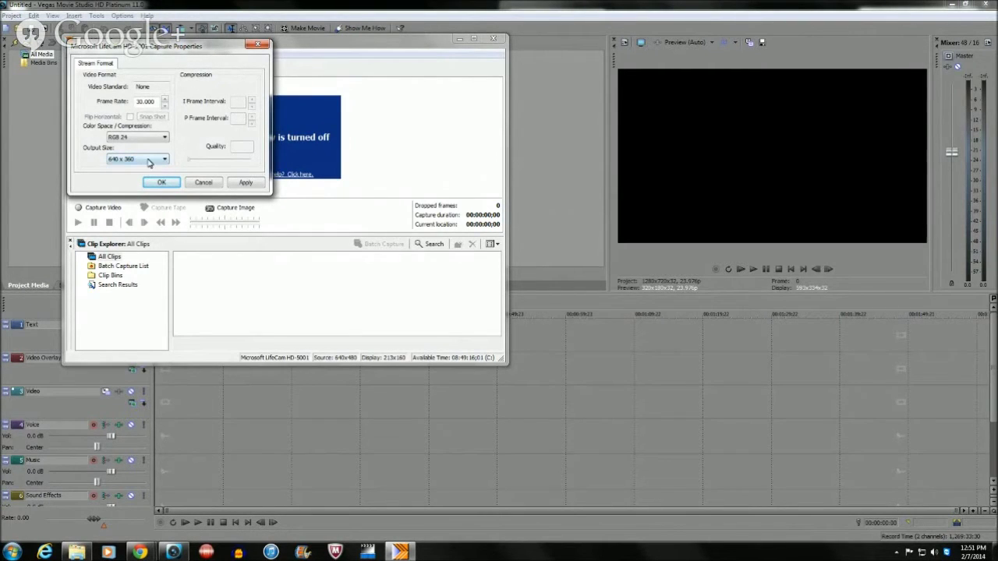
{"action": "left_click", "coordinate": [151, 160]}
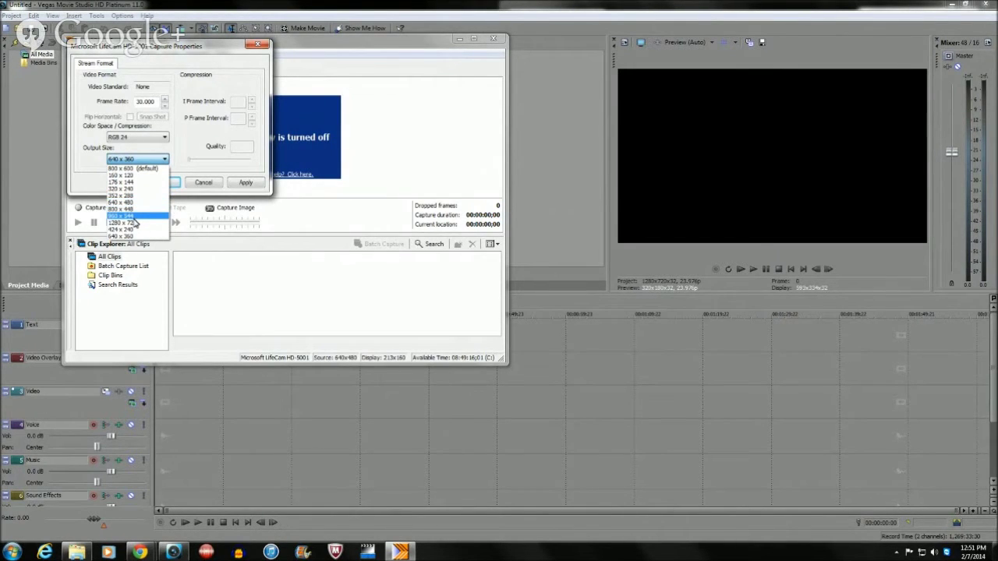
{"action": "left_click", "coordinate": [133, 217]}
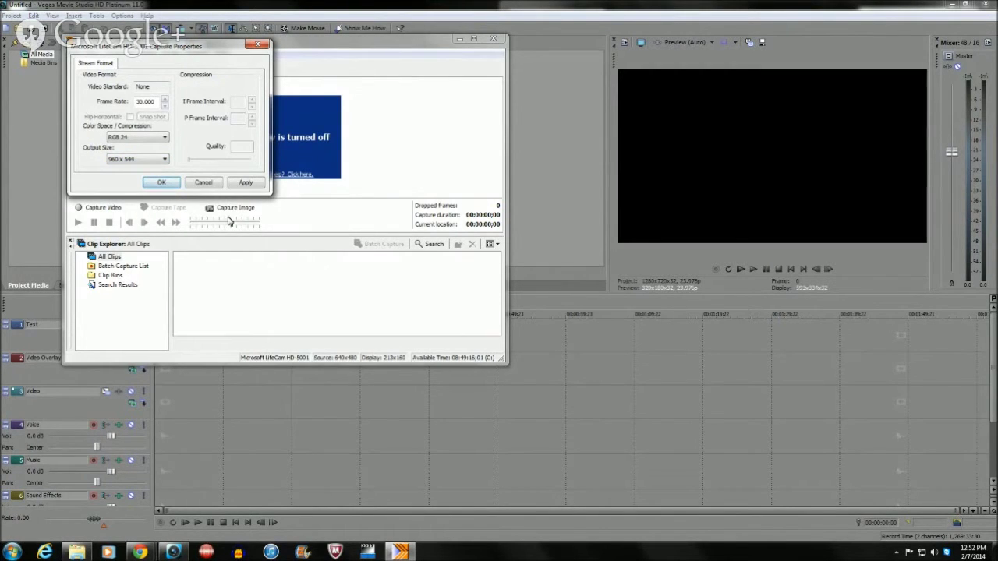
{"action": "left_click", "coordinate": [173, 184]}
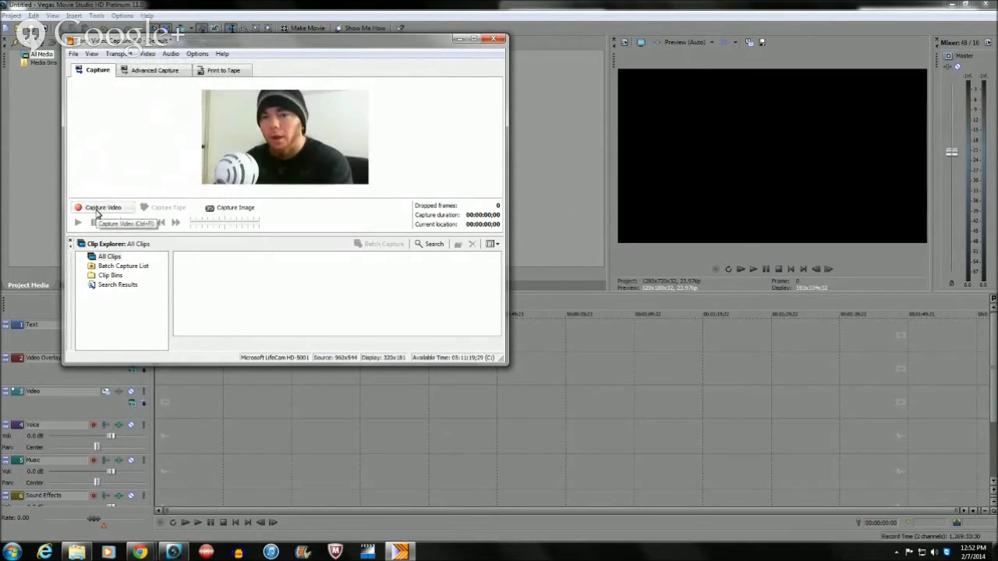
Step: Record a roughly six-second webcam clip, Clip 001, close the capture window and place it at the timeline start
{"action": "left_click", "coordinate": [97, 210]}
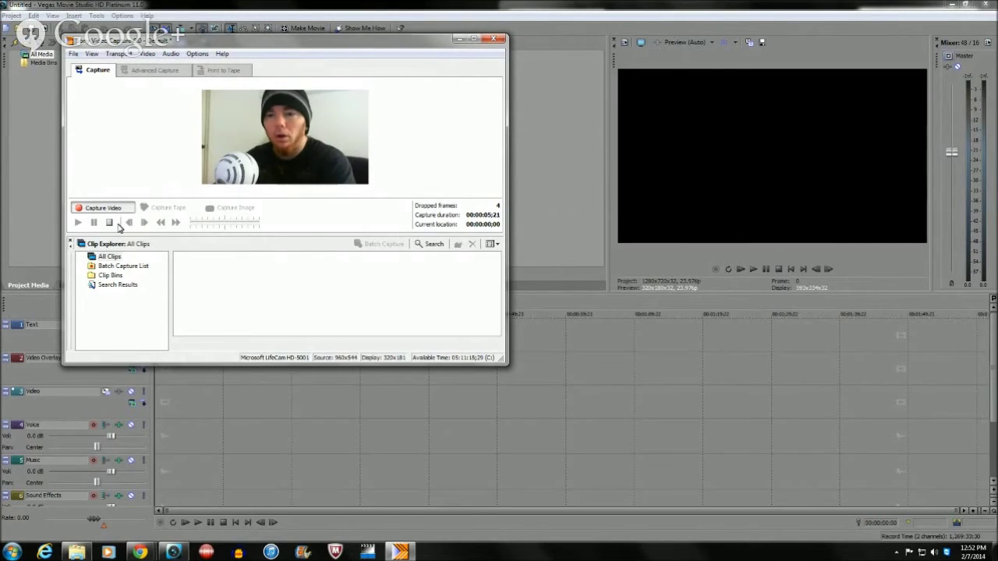
{"action": "left_click", "coordinate": [108, 222]}
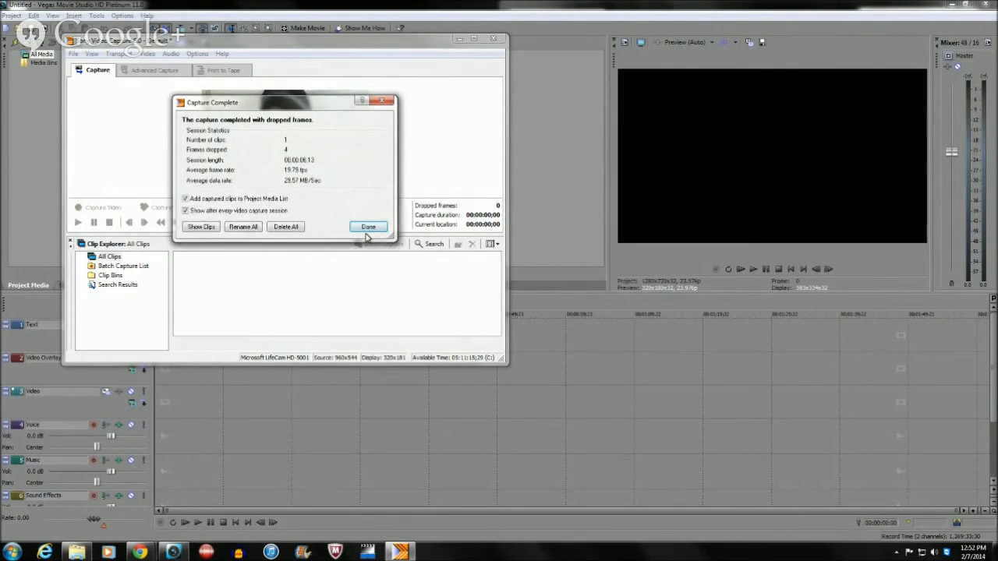
{"action": "left_click", "coordinate": [368, 226]}
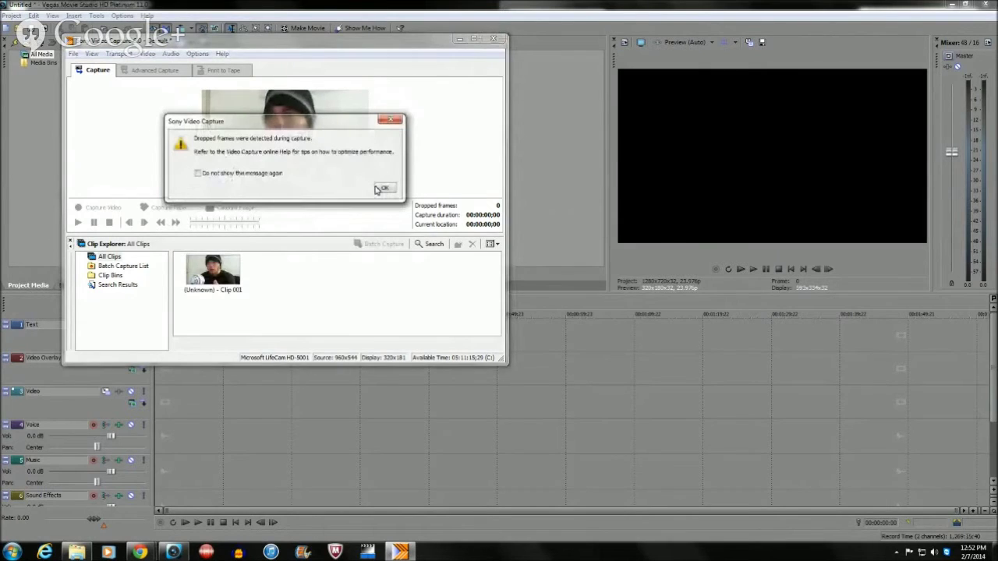
{"action": "left_click", "coordinate": [383, 187]}
{"action": "left_click", "coordinate": [493, 38]}
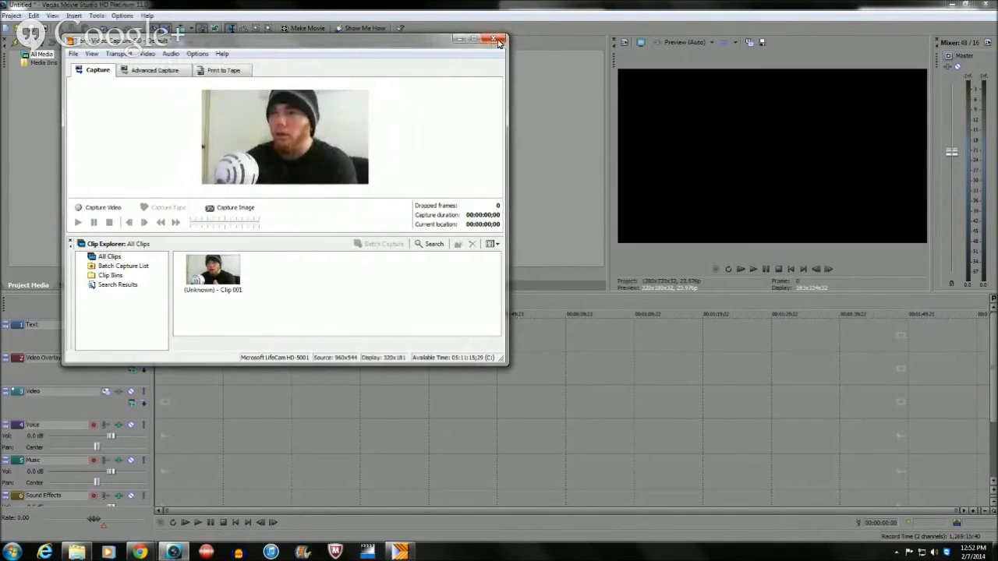
{"action": "left_click_drag", "start_coordinate": [127, 89], "coordinate": [172, 345]}
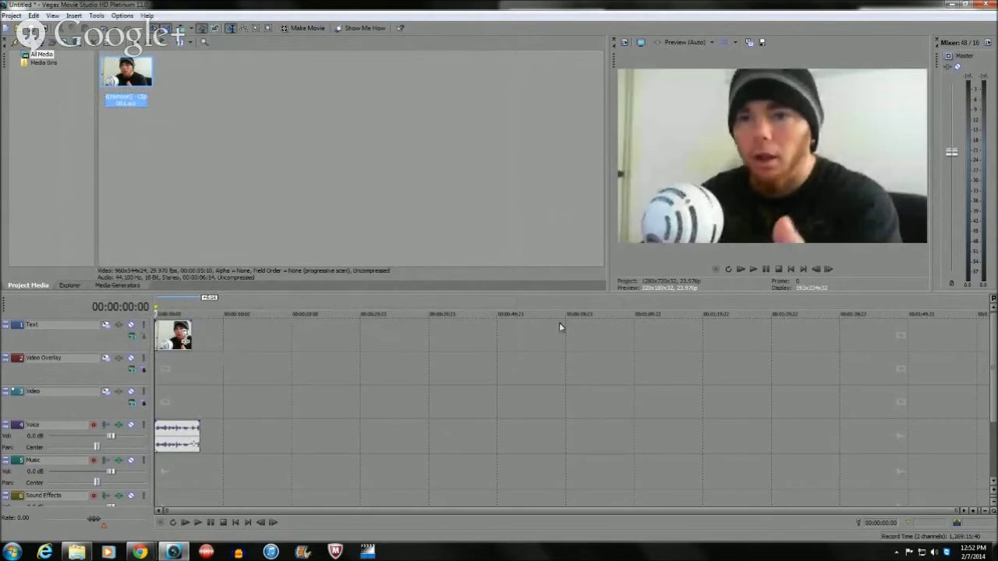
Step: Play back the captured clip in the preview
{"action": "left_click", "coordinate": [754, 269]}
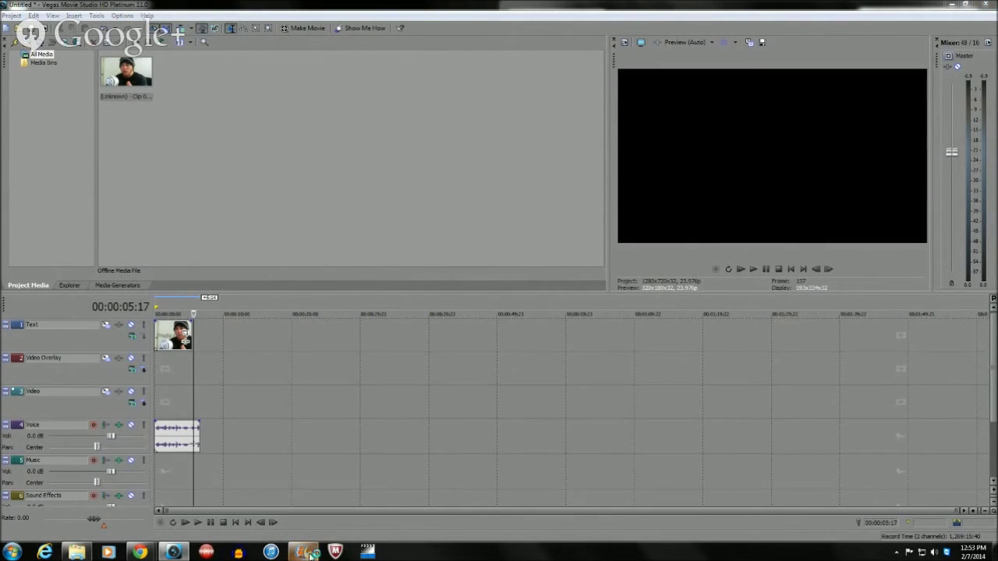
Step: In Windows Movie Maker, record and save a webcam clip, play it through, then close Movie Maker
{"action": "left_click", "coordinate": [310, 554]}
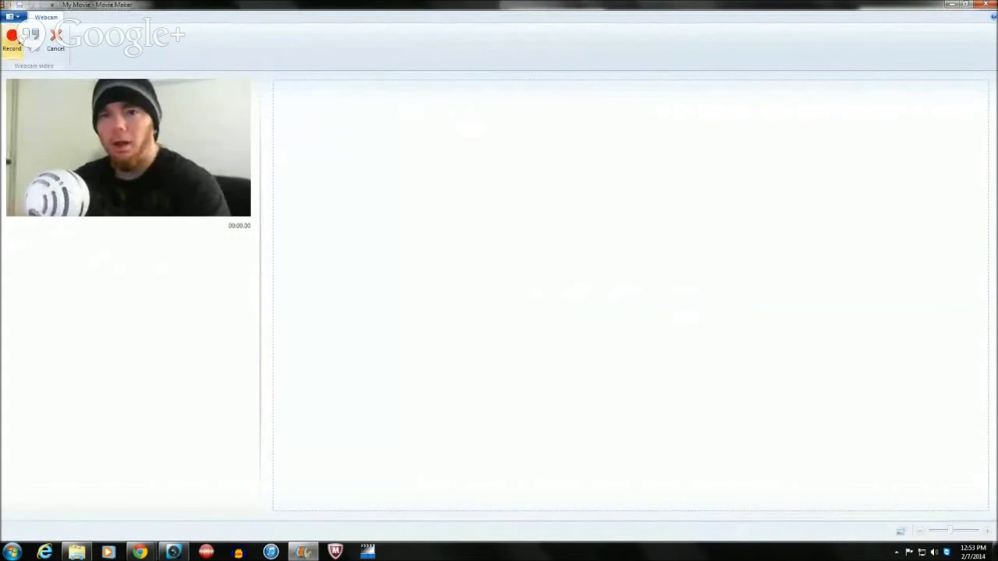
{"action": "left_click", "coordinate": [18, 38]}
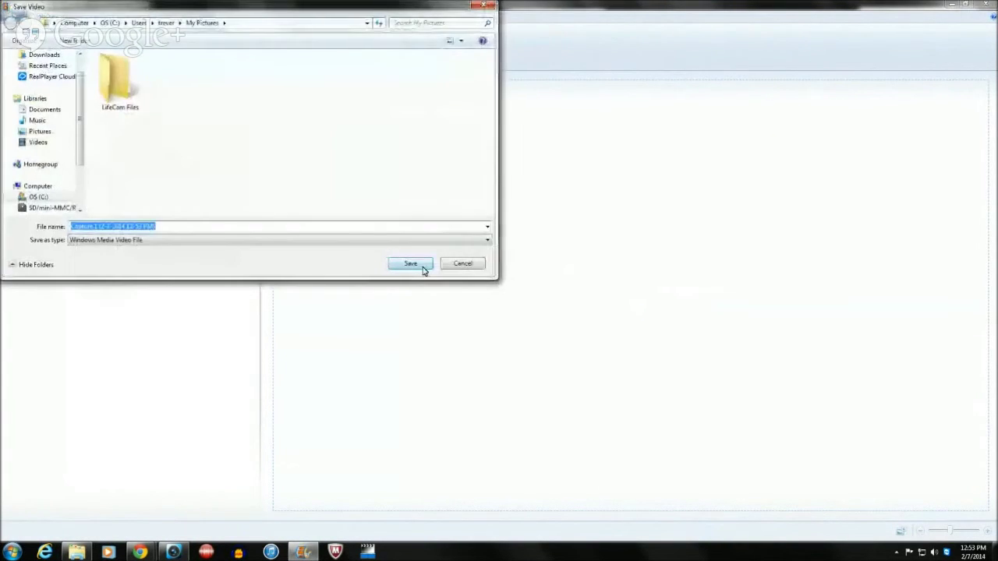
{"action": "left_click", "coordinate": [421, 263]}
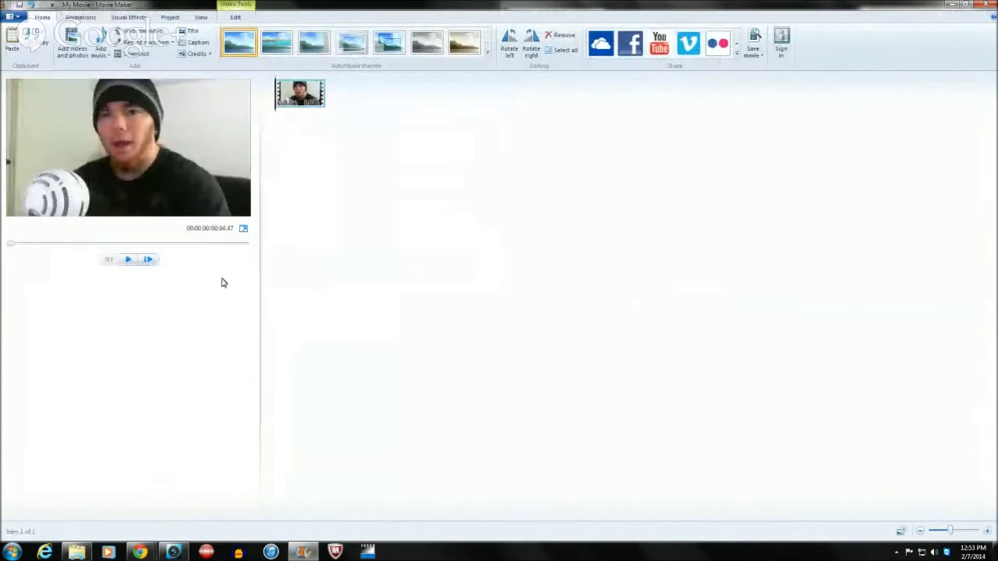
{"action": "left_click", "coordinate": [131, 261]}
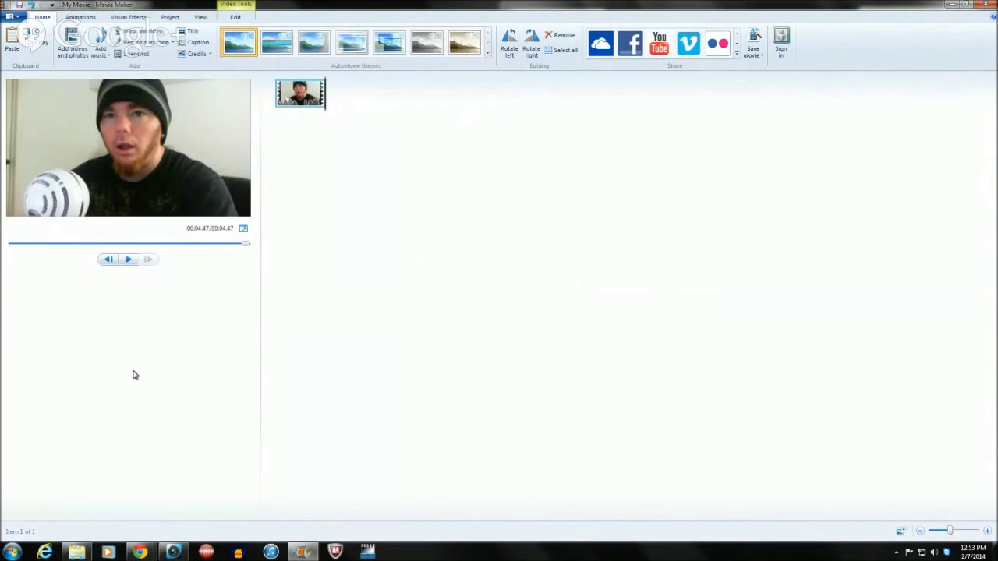
{"action": "left_click", "coordinate": [985, 5]}
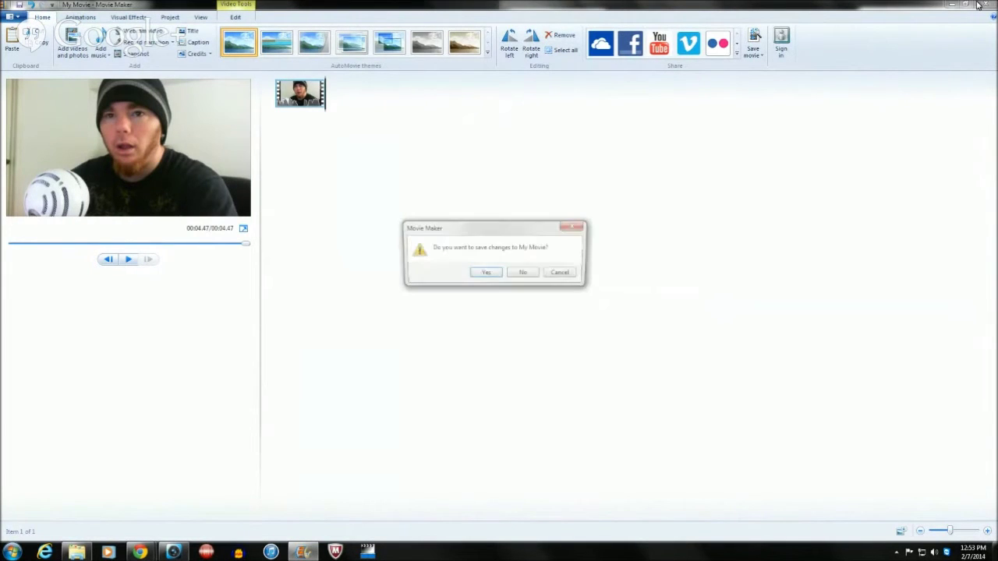
Step: Quit Movie Maker without saving My Movie, then open and dismiss the Music track's context menu
{"action": "left_click", "coordinate": [525, 274]}
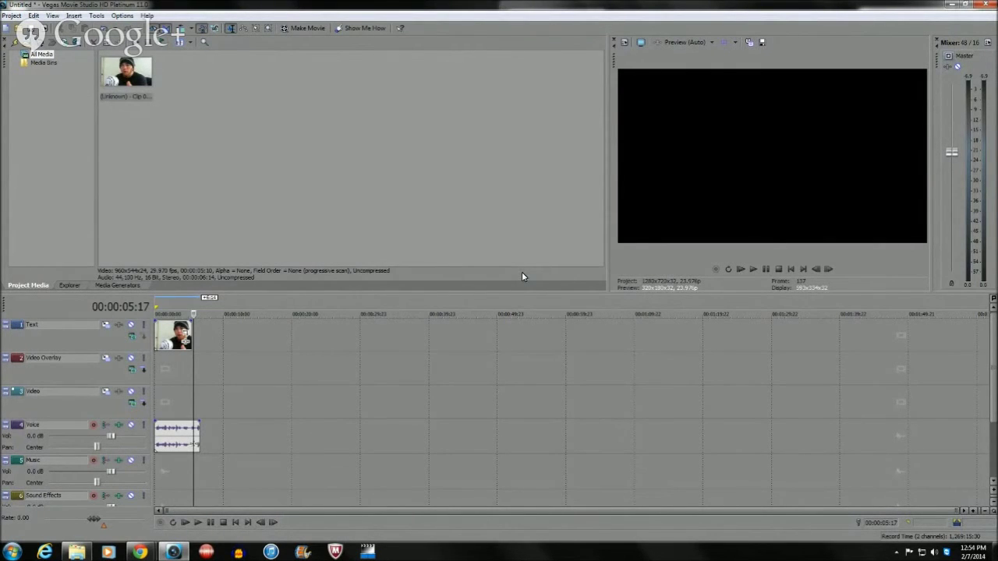
{"action": "right_click", "coordinate": [245, 480]}
{"action": "left_click", "coordinate": [272, 216]}
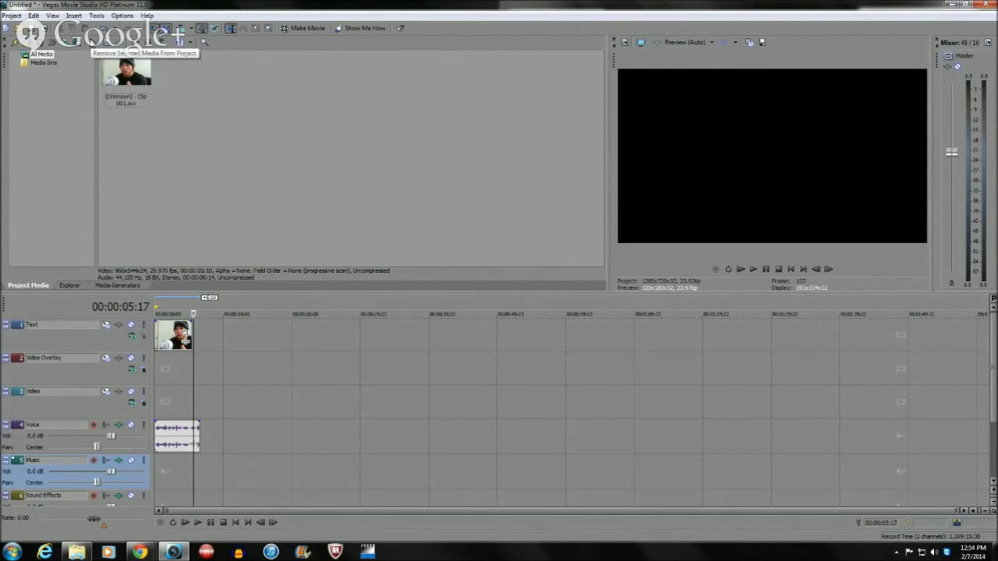
Step: Try capturing in HDV format, then close the capture window when no device is found
{"action": "left_click", "coordinate": [37, 43]}
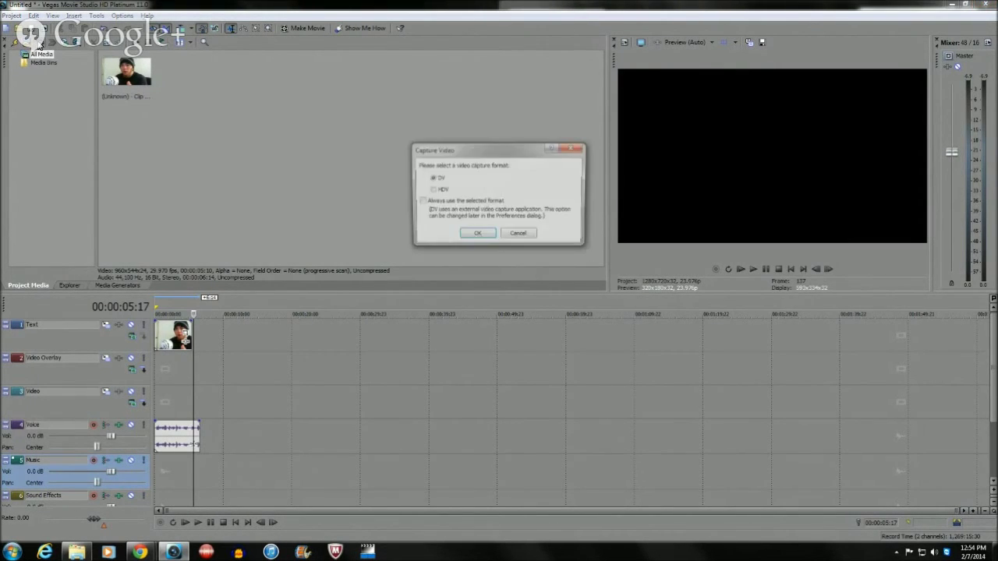
{"action": "left_click", "coordinate": [441, 190]}
{"action": "left_click", "coordinate": [462, 236]}
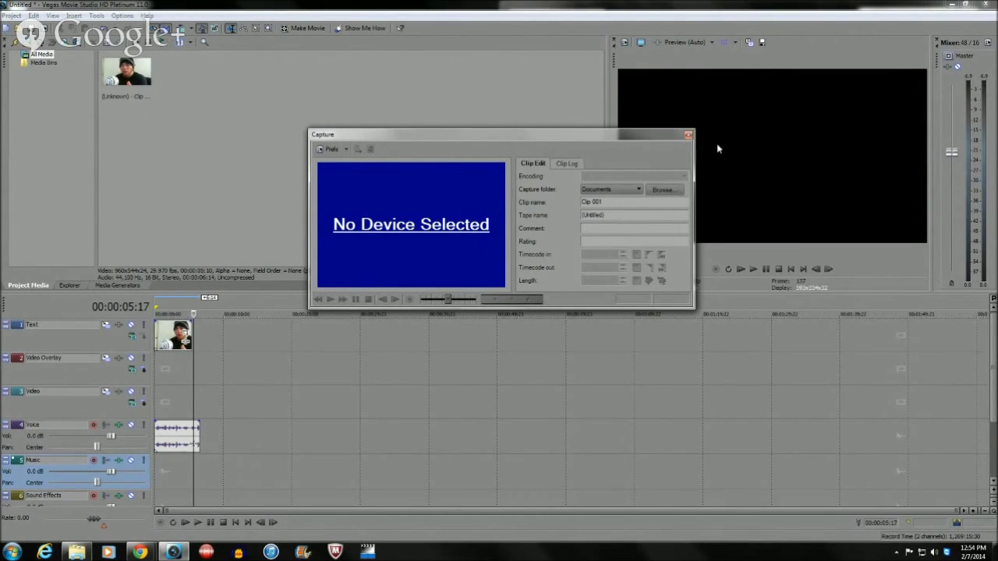
{"action": "left_click", "coordinate": [688, 135]}
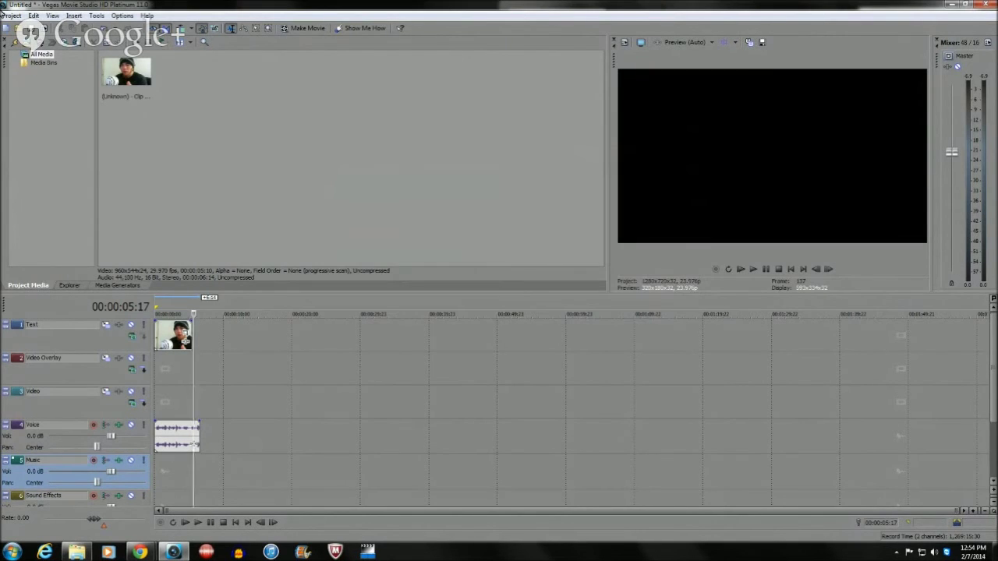
Step: Reopen video capture in DV format, showing the live webcam and Clip 001
{"action": "left_click", "coordinate": [41, 44]}
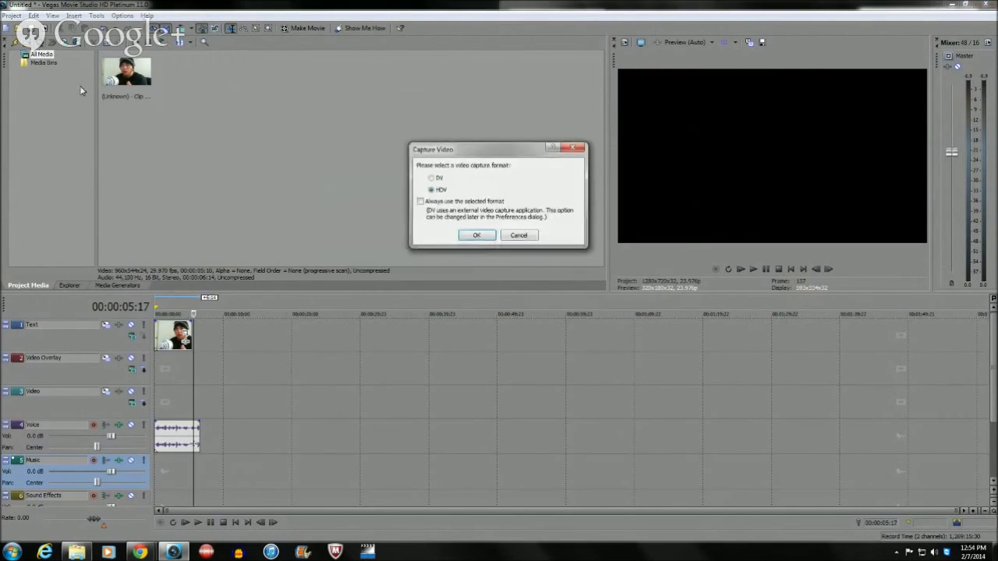
{"action": "left_click", "coordinate": [440, 180]}
{"action": "left_click", "coordinate": [460, 237]}
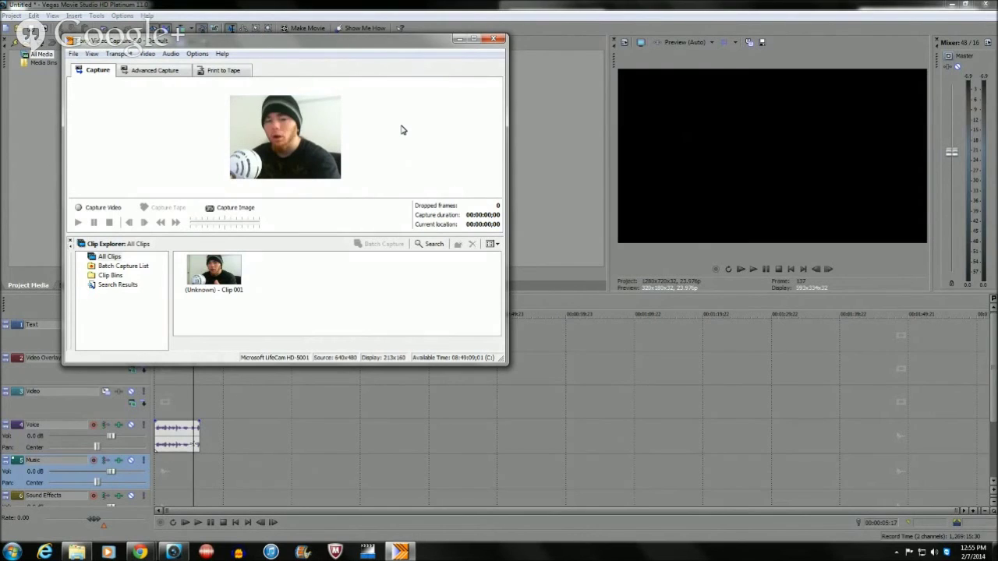
Step: Close the webcam capture window, then open and dismiss the Music track's context menu
{"action": "left_click", "coordinate": [494, 39]}
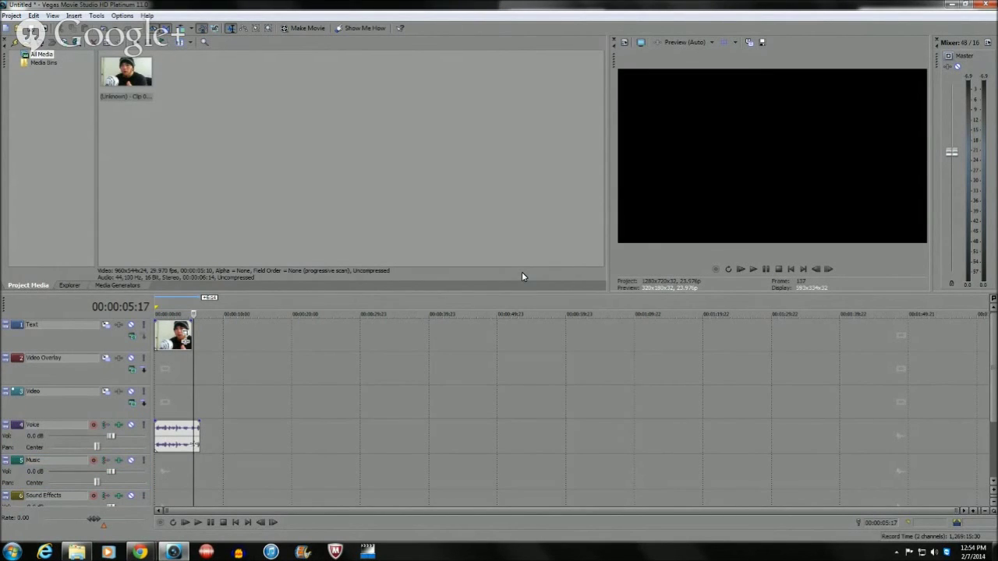
{"action": "right_click", "coordinate": [246, 480]}
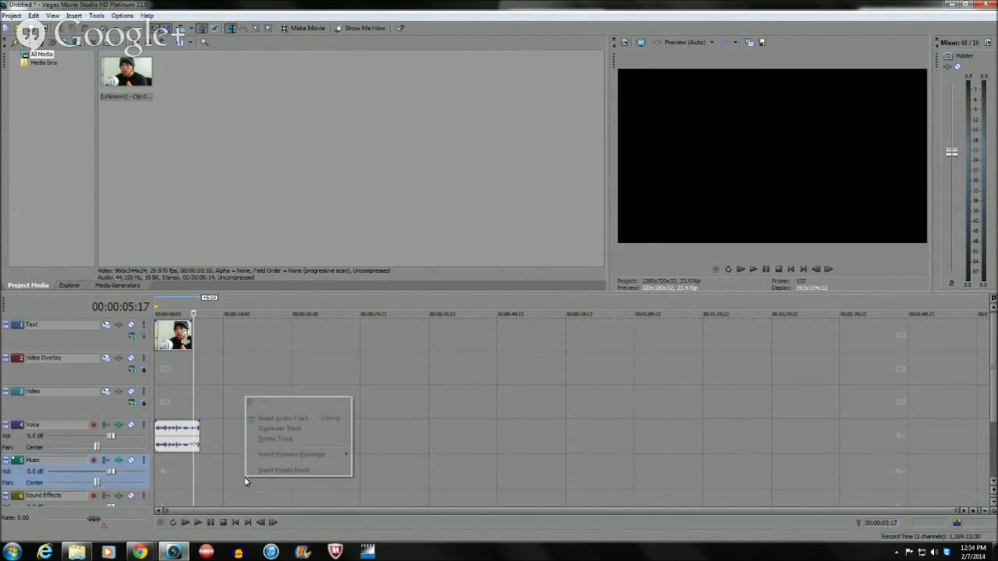
{"action": "left_click", "coordinate": [272, 216]}
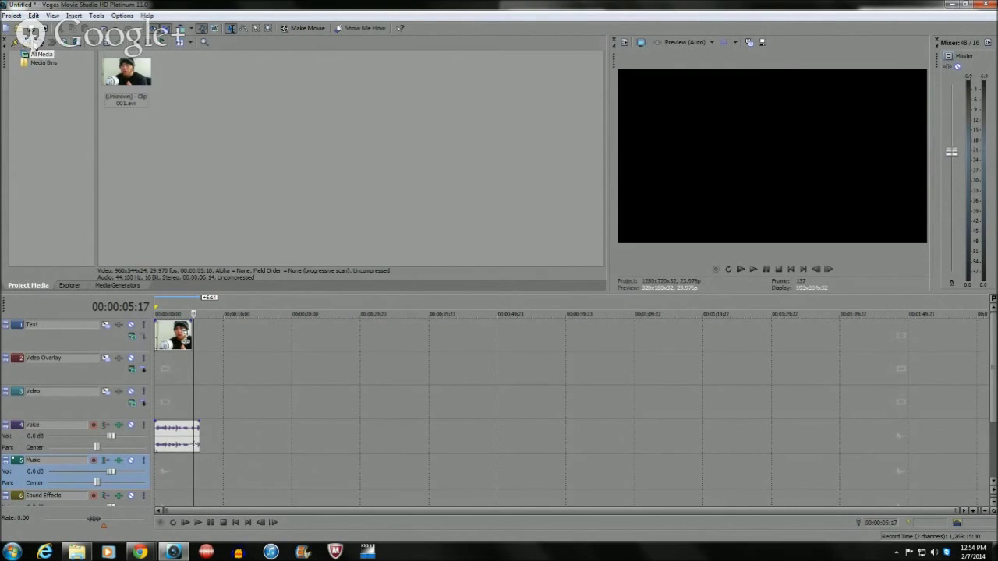
Step: Start an HDV capture and close the capture window after it finds no device
{"action": "left_click", "coordinate": [41, 43]}
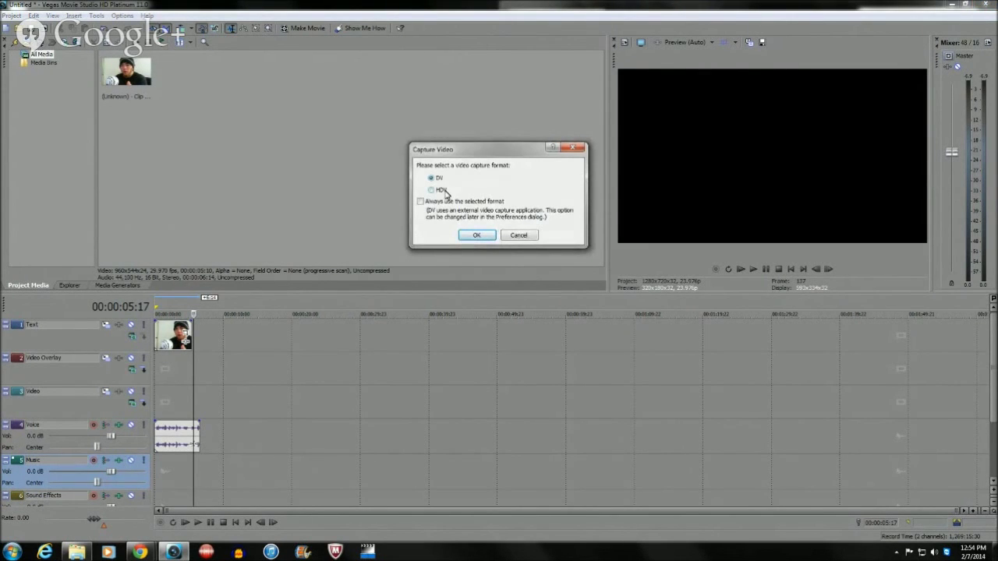
{"action": "left_click", "coordinate": [461, 237]}
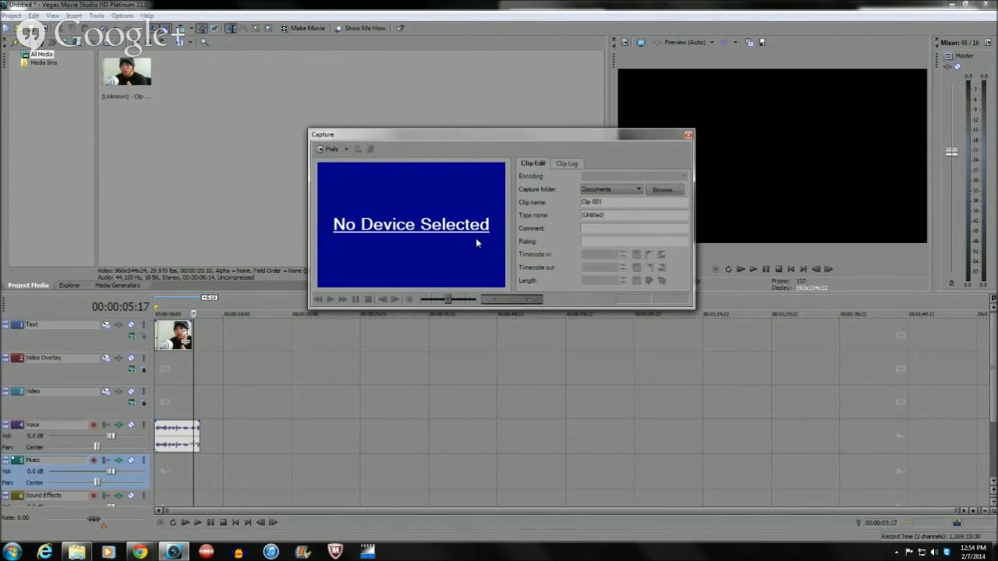
{"action": "left_click", "coordinate": [687, 136]}
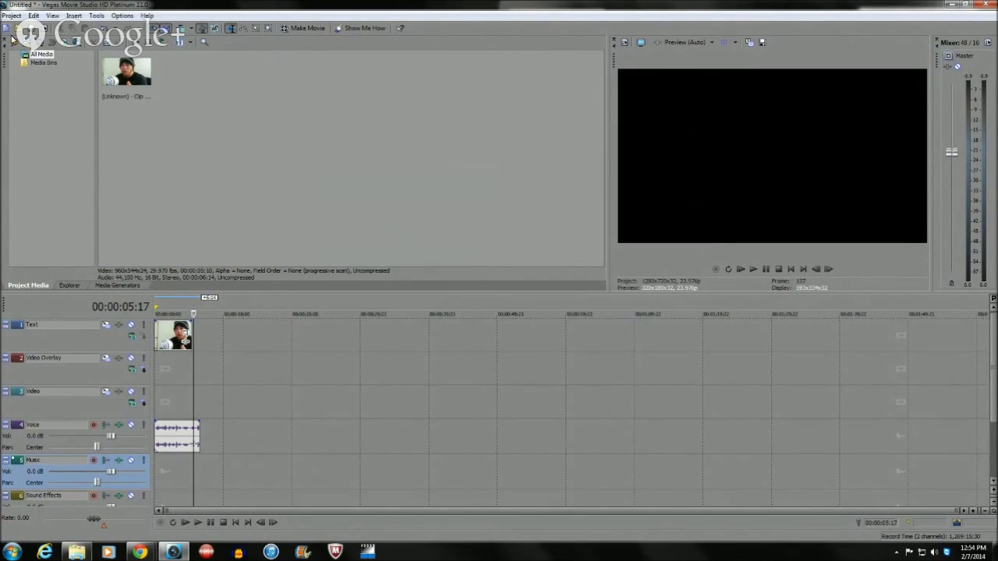
Step: Reopen the capture window with the DV format, listing Clip 001
{"action": "left_click", "coordinate": [36, 42]}
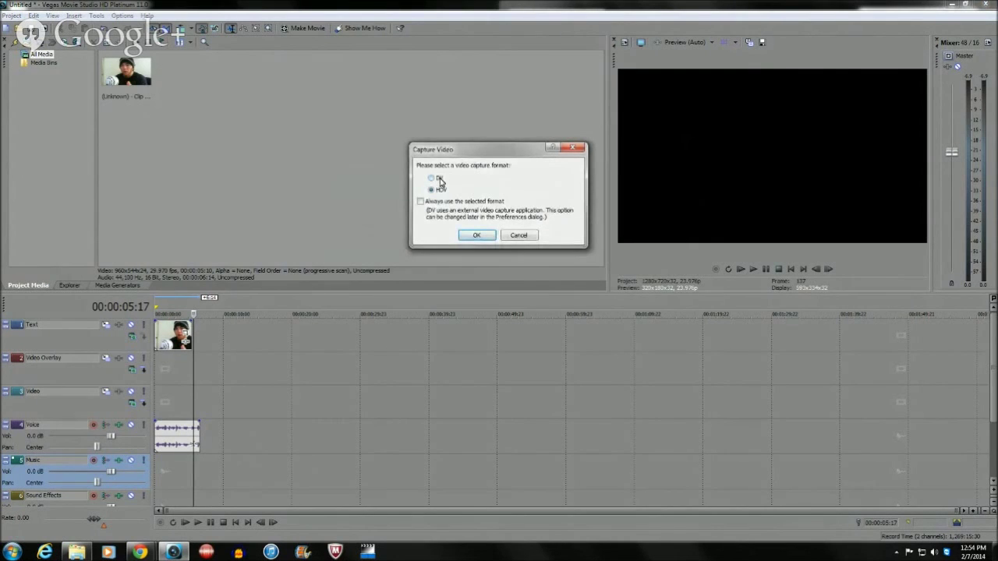
{"action": "left_click", "coordinate": [433, 178]}
{"action": "left_click", "coordinate": [461, 237]}
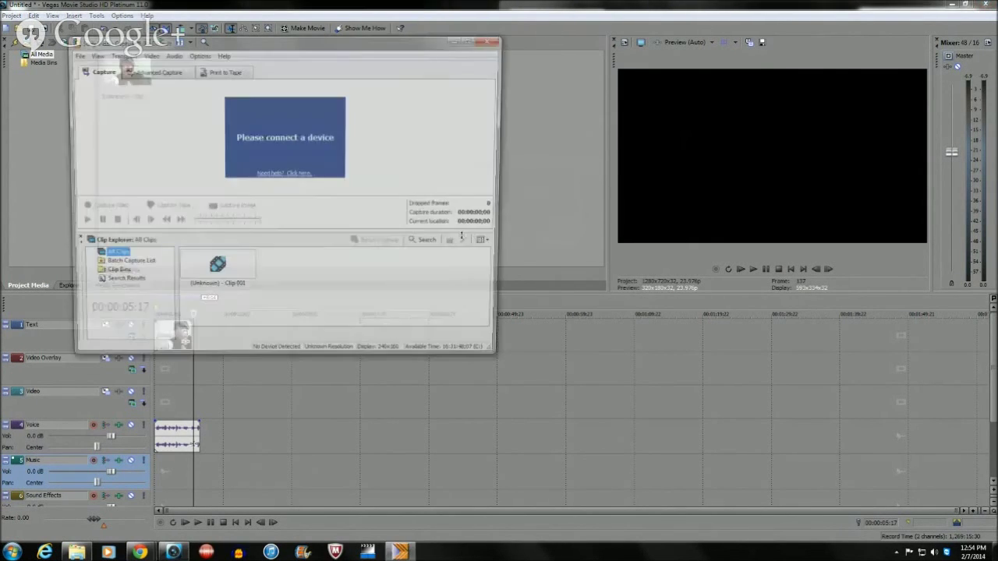